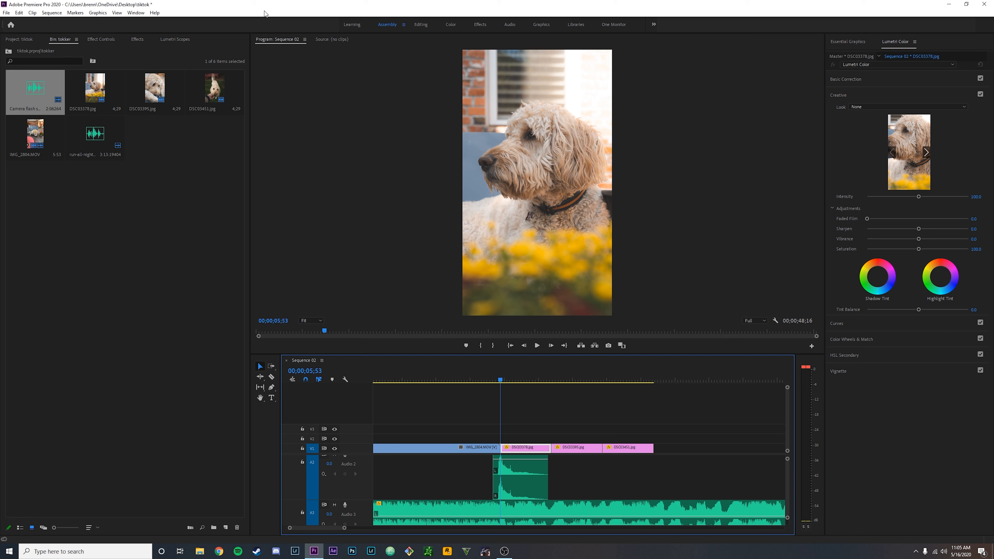
# Switch to Chrome and open the videohive.net search result.
pyautogui.click(219, 551)
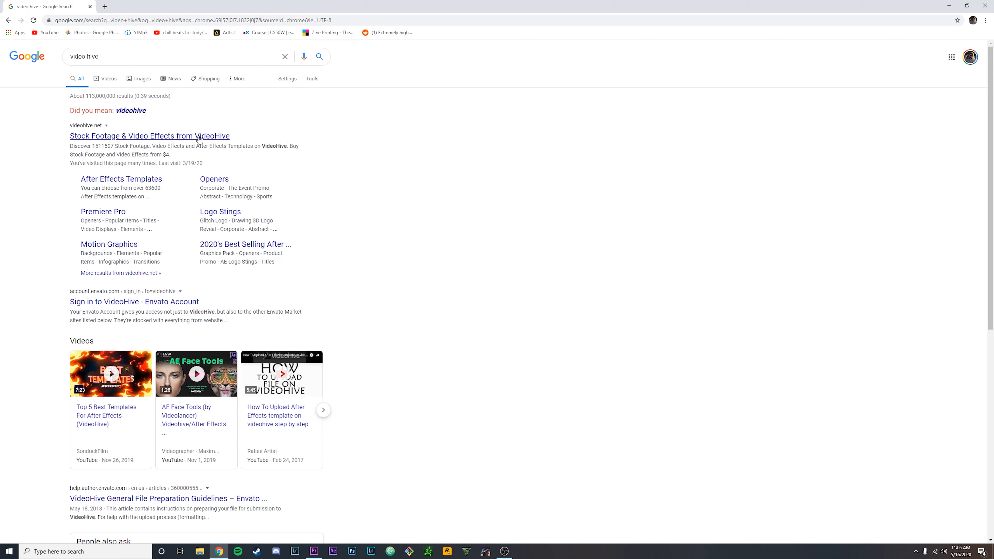
pyautogui.click(156, 139)
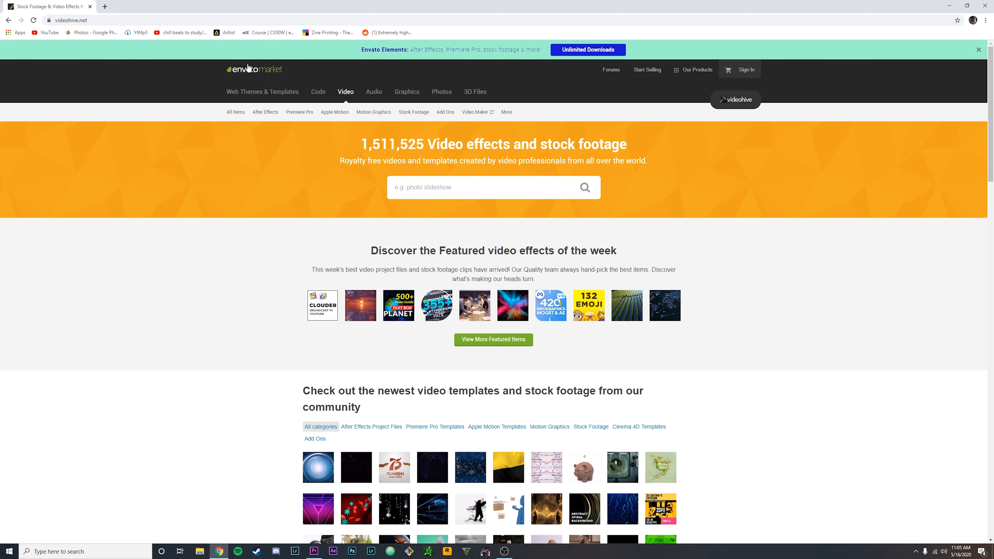
# Open VideoHive's Premiere Pro templates category from the Video menu.
pyautogui.moveTo(271, 111)
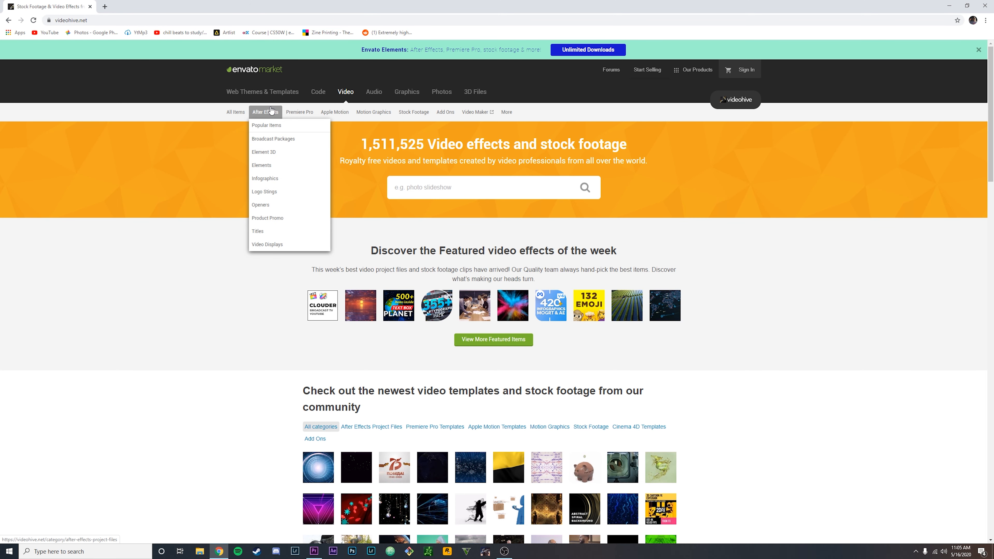
pyautogui.click(300, 111)
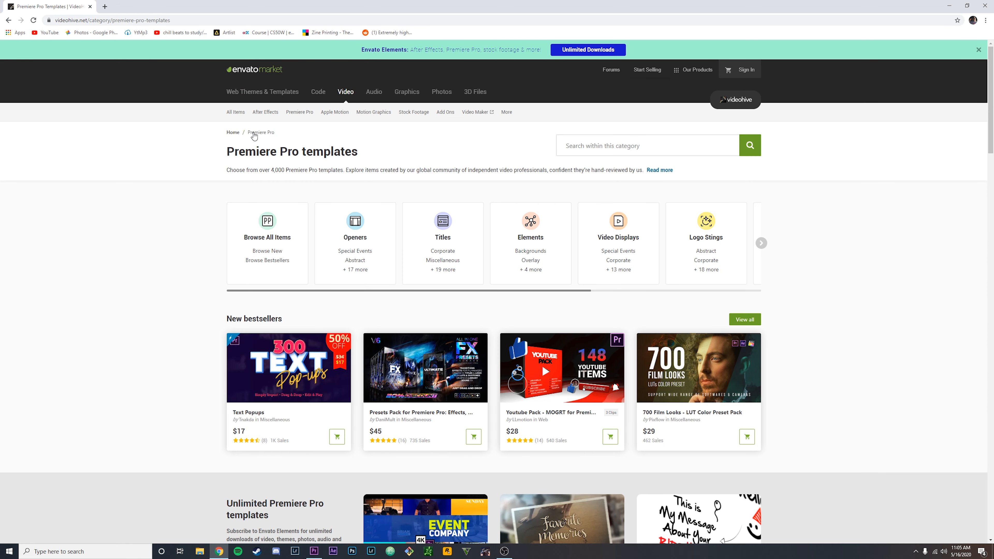
pyautogui.moveTo(256, 113)
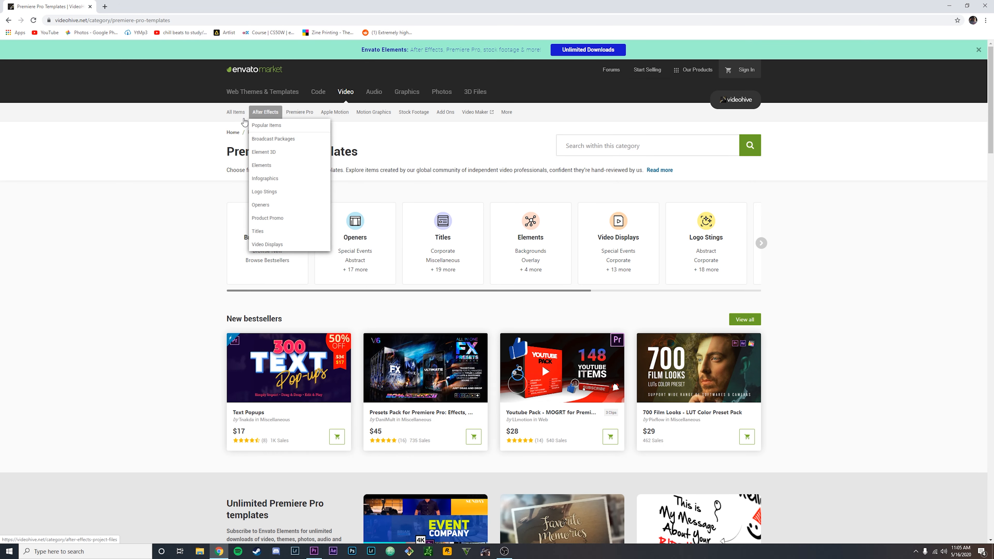
pyautogui.moveTo(326, 114)
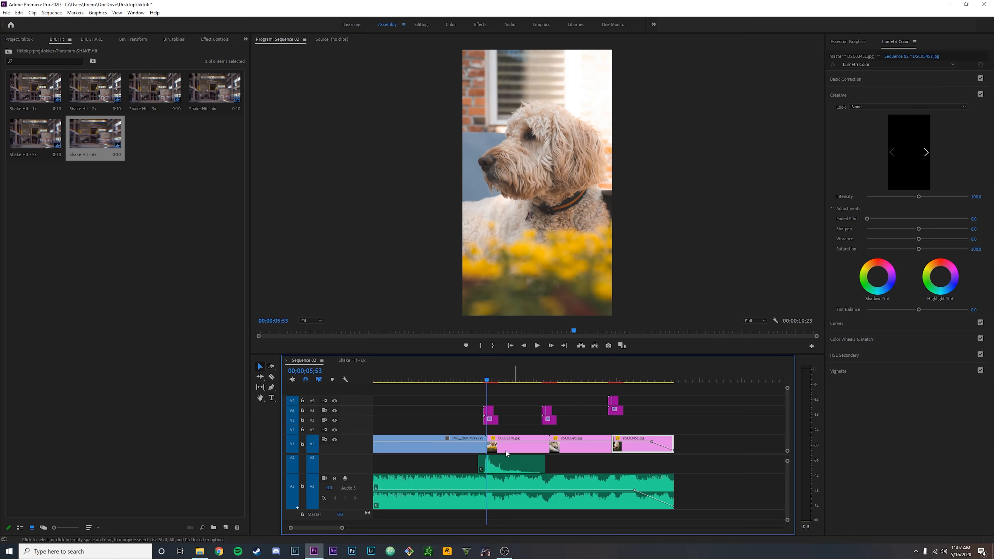
# Select all the shake transition clips on the timeline.
pyautogui.moveTo(467, 394); pyautogui.dragTo(486, 413)
pyautogui.moveTo(418, 394); pyautogui.dragTo(699, 424)
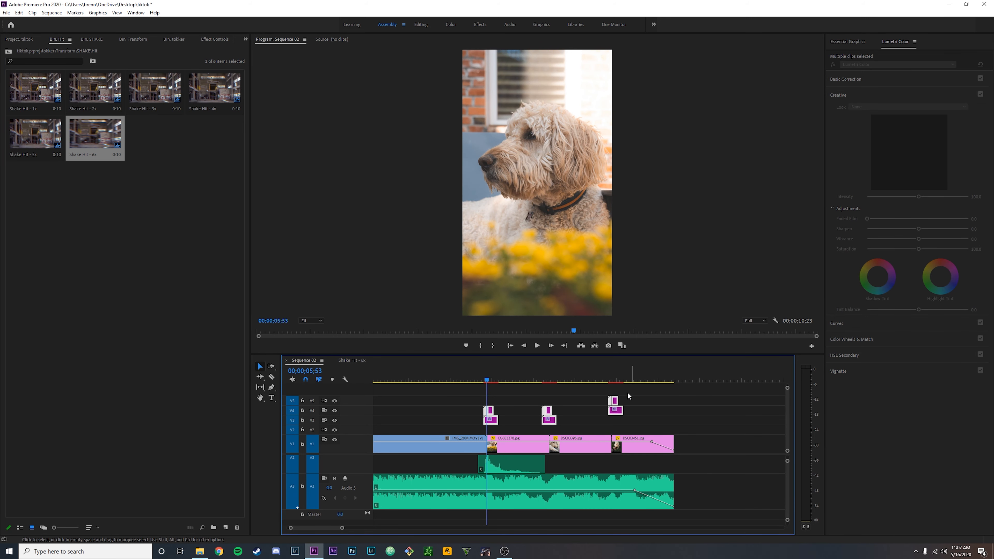
pyautogui.scroll(3, 625, 454)
pyautogui.scroll(-2, 599, 454)
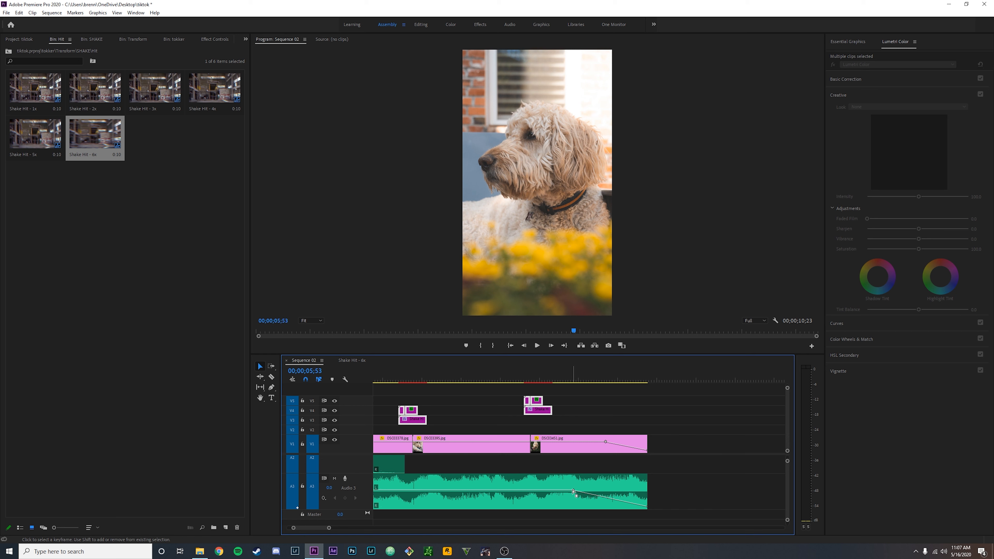
# Add two volume keyframes to the music and pull the second down to -oo dB.
pyautogui.click(609, 482)
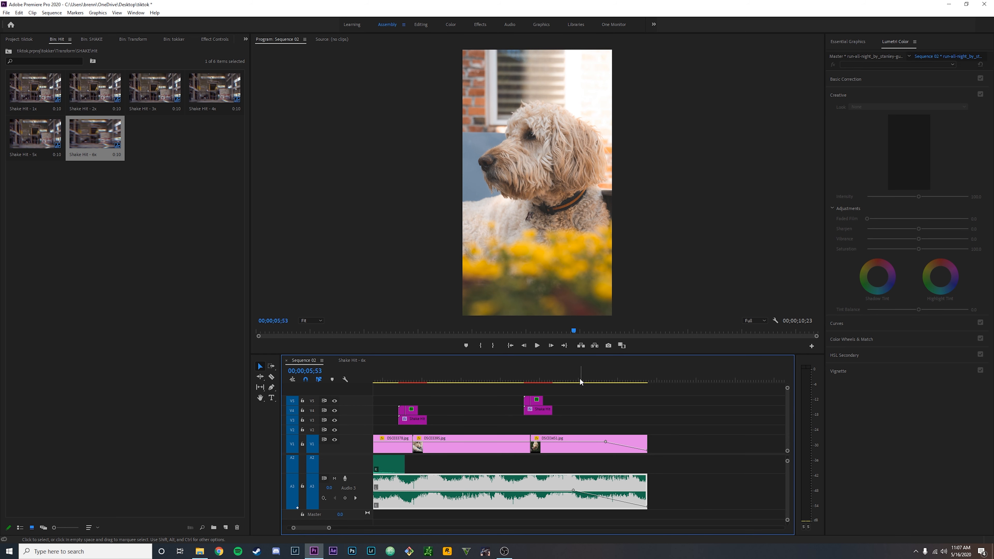
pyautogui.click(569, 373)
pyautogui.press('space')
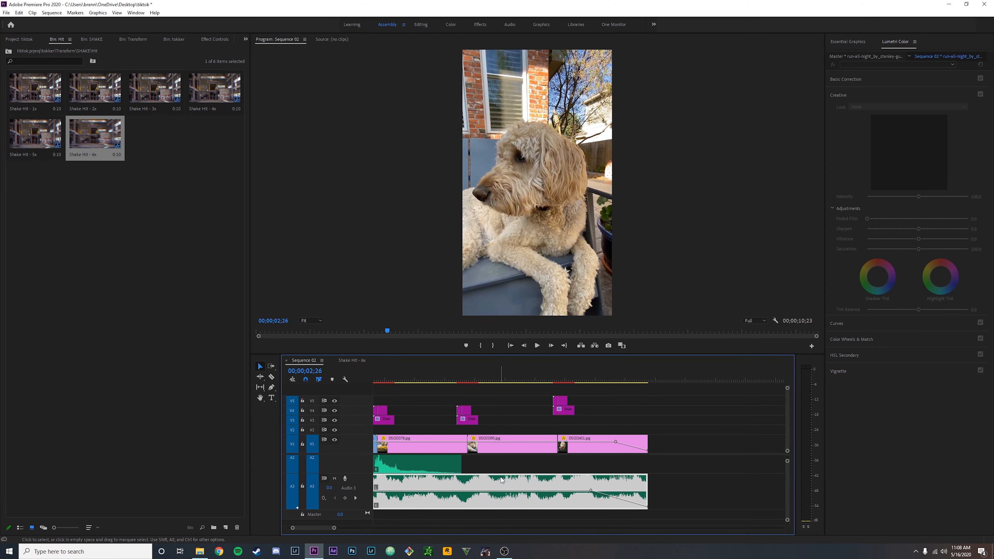
pyautogui.keyDown('ctrl'); pyautogui.click(507, 490); pyautogui.keyUp('ctrl')
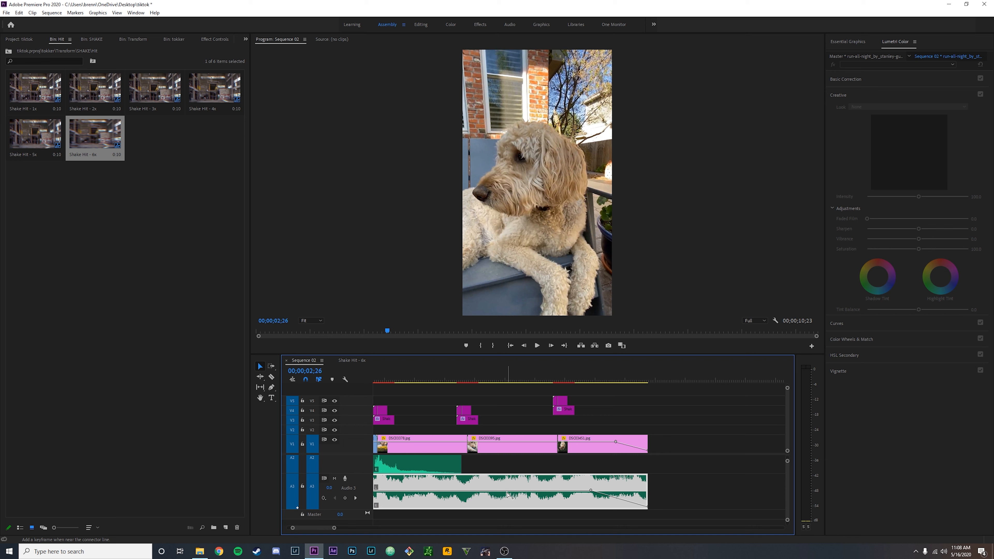
pyautogui.keyDown('ctrl'); pyautogui.click(527, 490); pyautogui.keyUp('ctrl')
pyautogui.moveTo(528, 493); pyautogui.dragTo(535, 506)
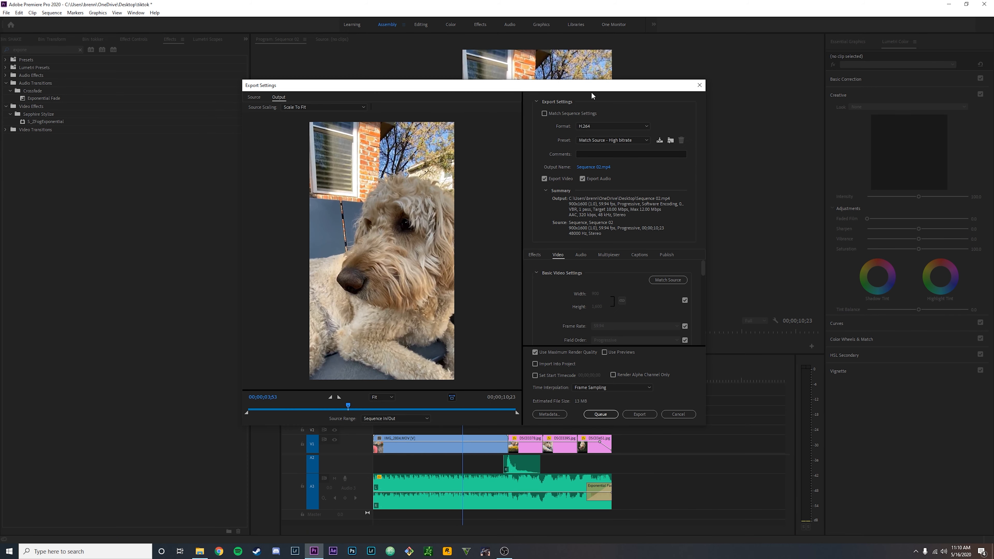
# Set the export format to H.264 and name the output 'tiktok video.mp4'.
pyautogui.click(611, 132)
pyautogui.click(666, 115)
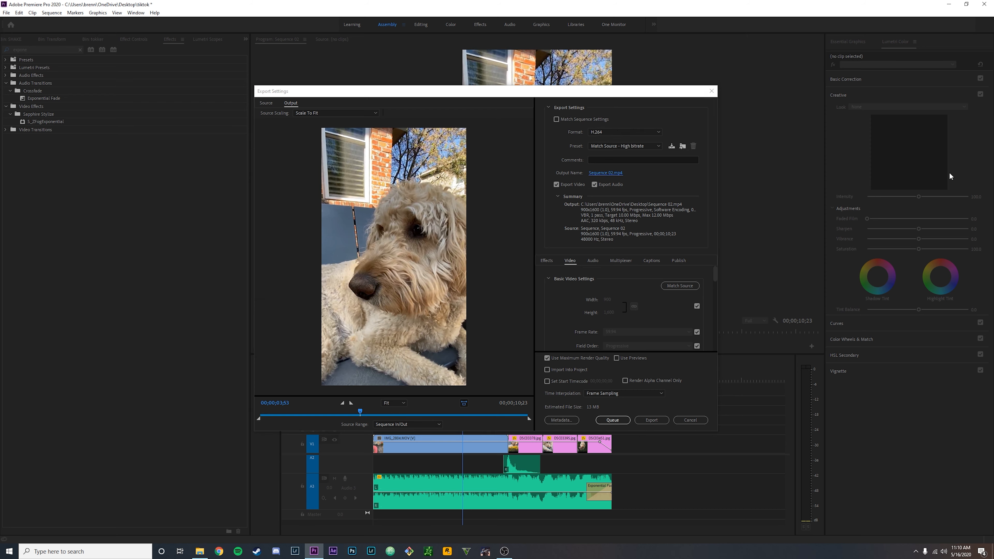
pyautogui.click(610, 173)
pyautogui.write('tiktok')
# Keep Frame Sampling time interpolation and the Sequence In/Out source range.
pyautogui.scroll(-3, 639, 324)
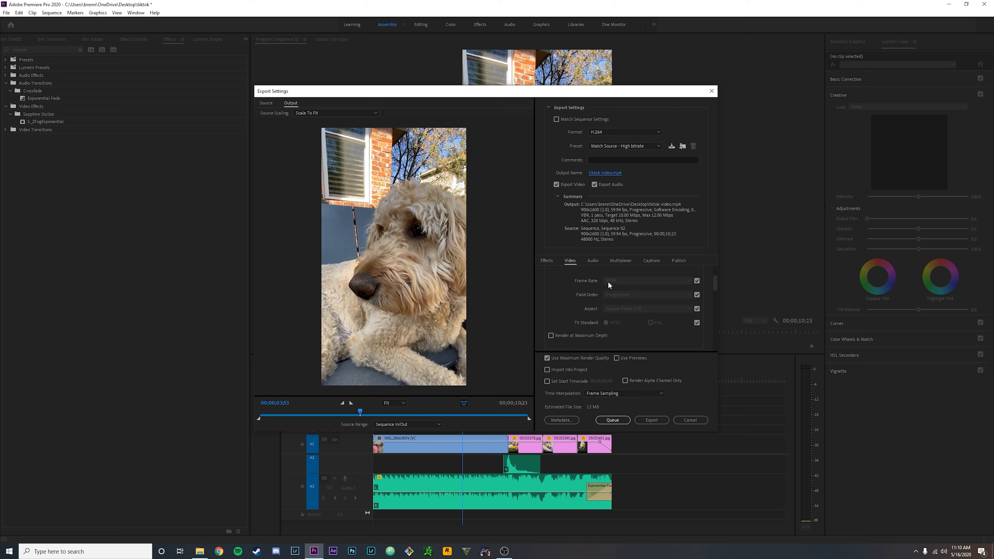
pyautogui.scroll(-2, 630, 296)
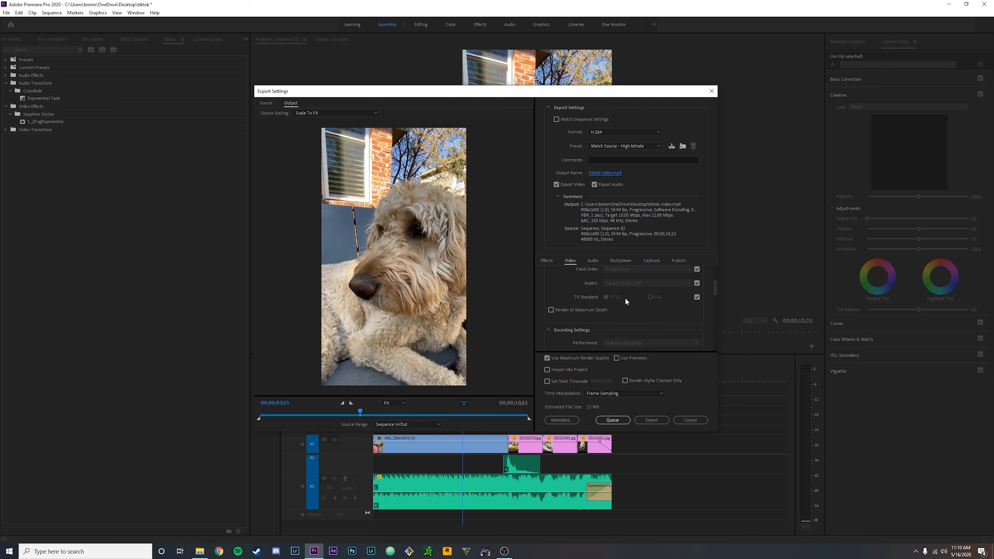
pyautogui.scroll(-5, 655, 317)
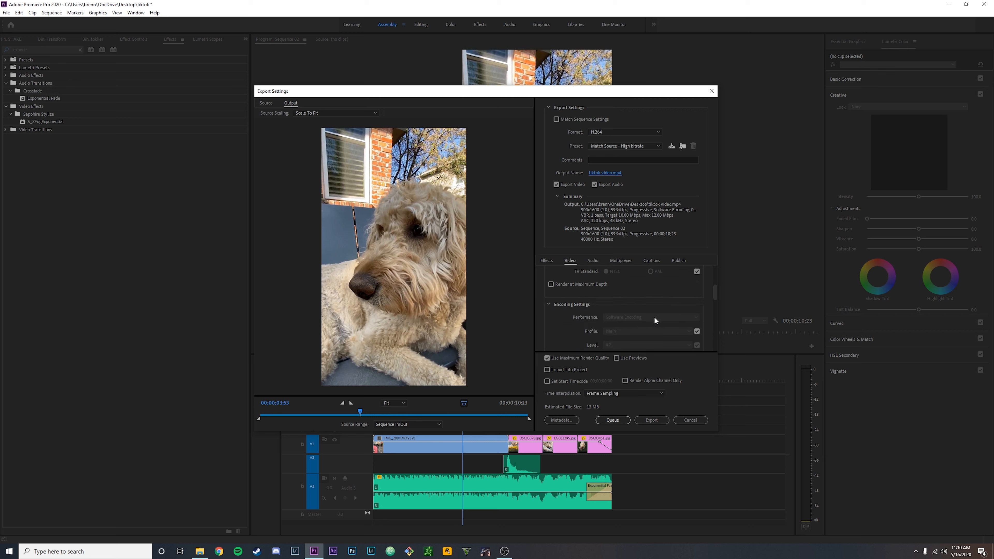
pyautogui.scroll(-3, 631, 307)
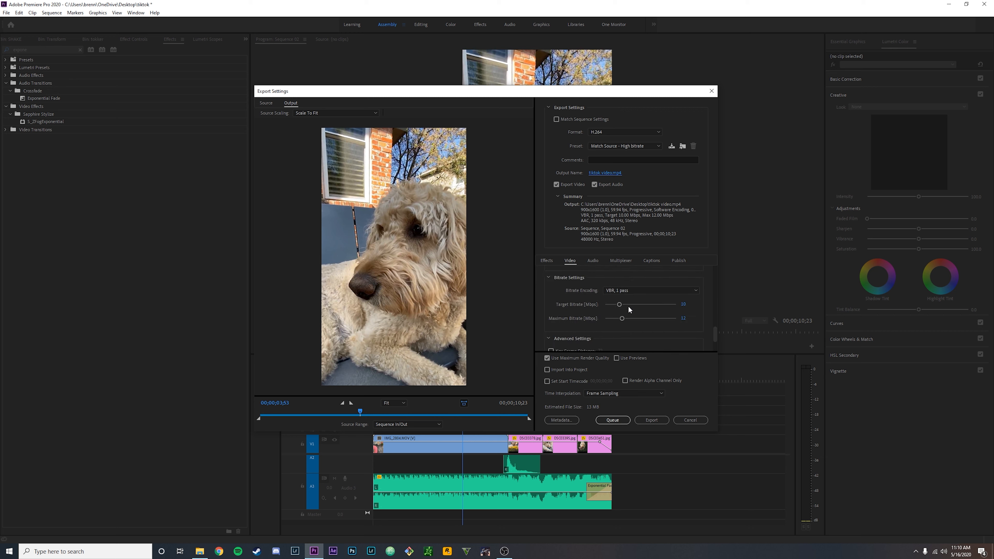
pyautogui.scroll(-2, 559, 318)
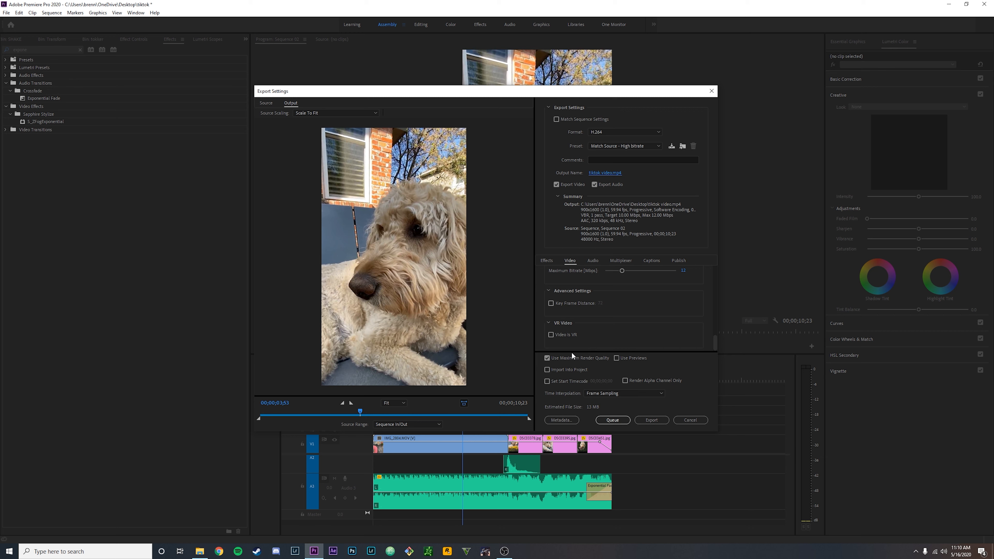
pyautogui.click(617, 393)
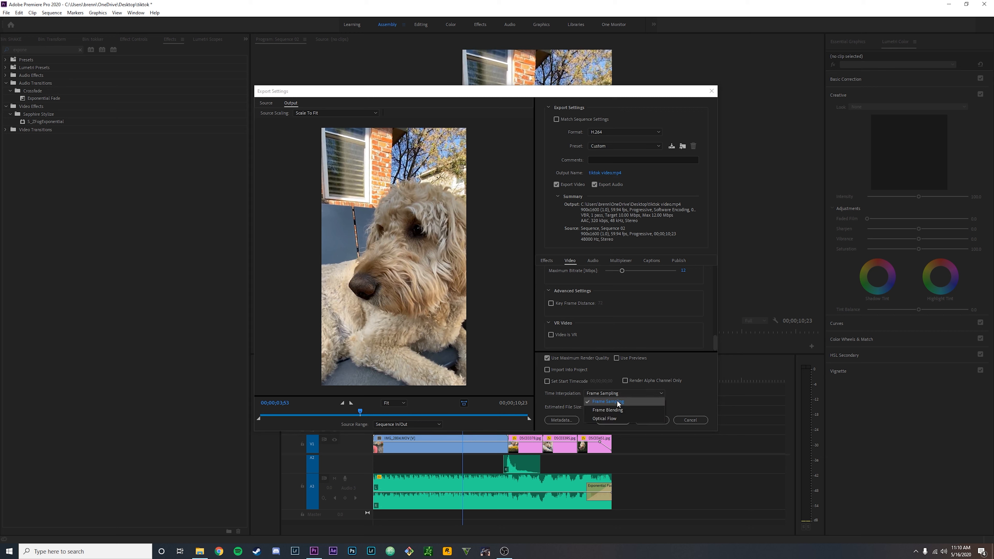
pyautogui.click(618, 401)
pyautogui.click(395, 423)
pyautogui.click(404, 442)
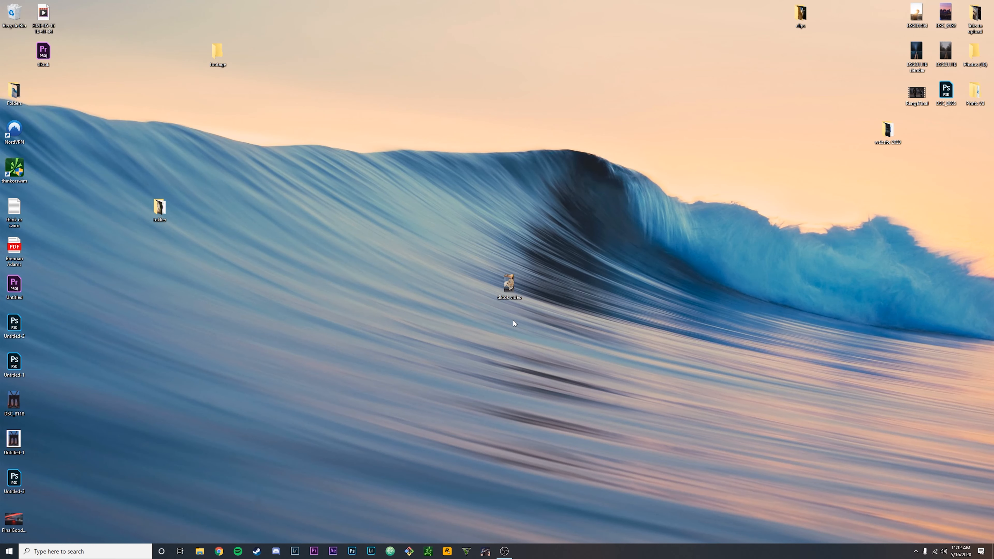
# Bring up Chrome and reposition its window further left on the desktop.
pyautogui.click(220, 551)
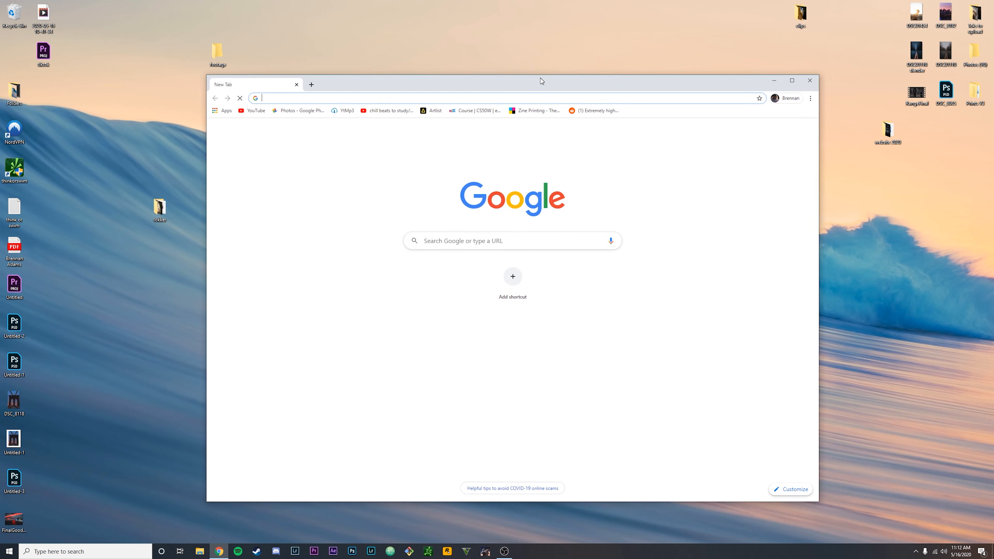
pyautogui.click(809, 80)
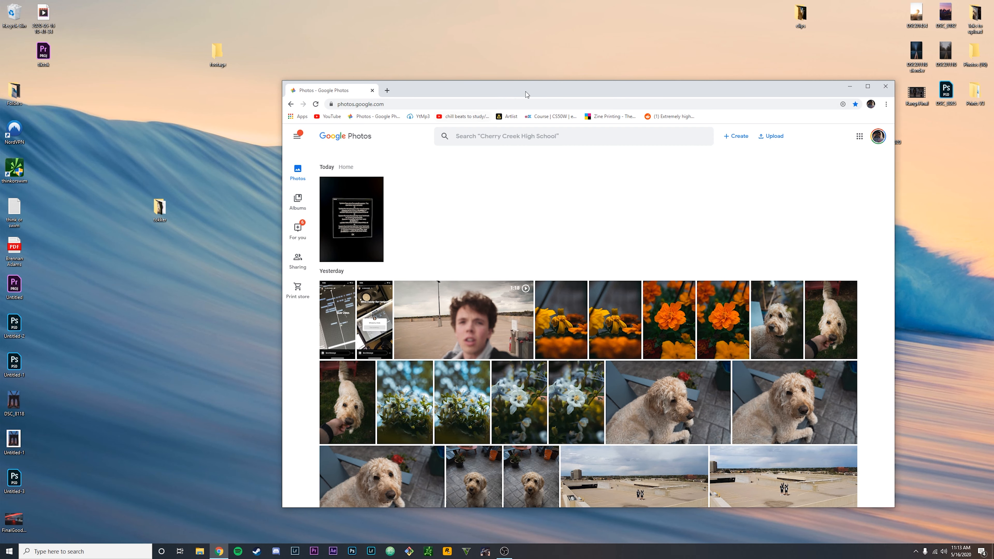
pyautogui.moveTo(525, 90); pyautogui.dragTo(475, 95)
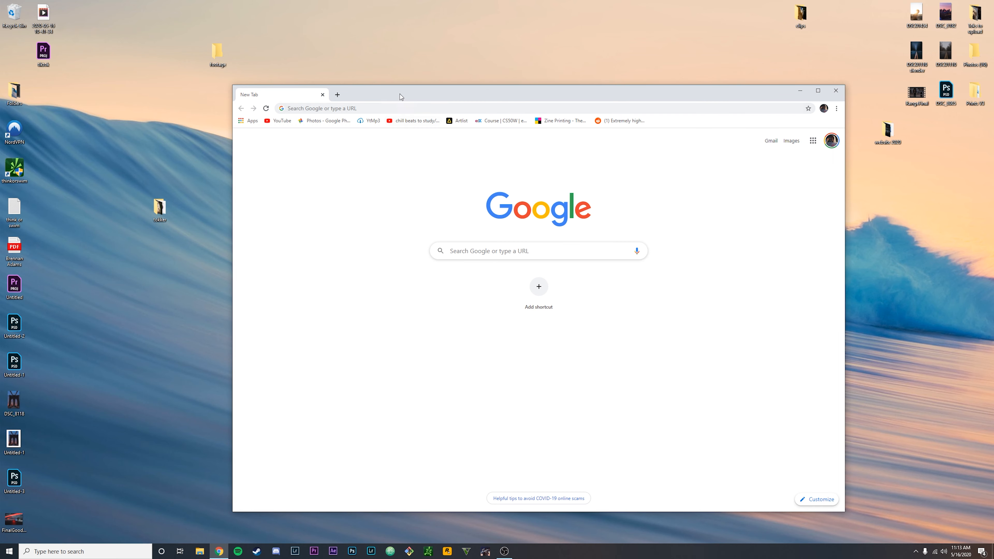
pyautogui.moveTo(400, 94); pyautogui.dragTo(312, 103)
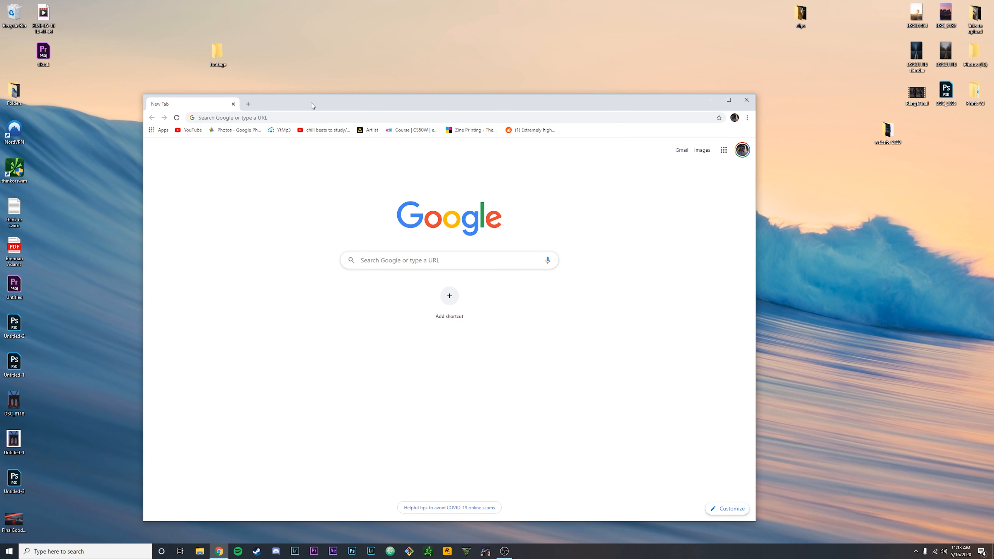
# Search Google for 'tiktok' and open TikTok's trending videos page.
pyautogui.click(313, 116)
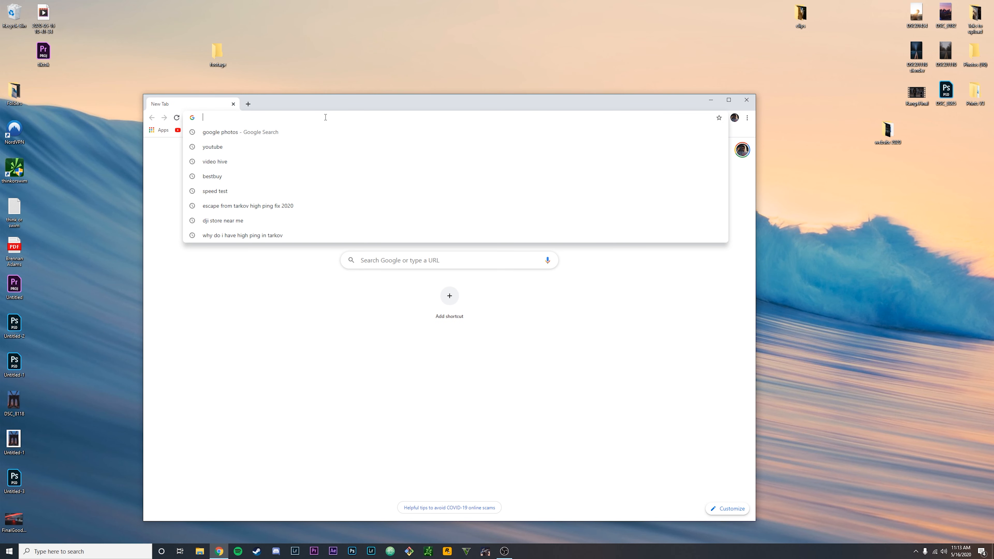
pyautogui.write('tiktok')
pyautogui.press('Return')
pyautogui.moveTo(325, 102); pyautogui.dragTo(346, 103)
pyautogui.click(294, 217)
pyautogui.click(739, 149)
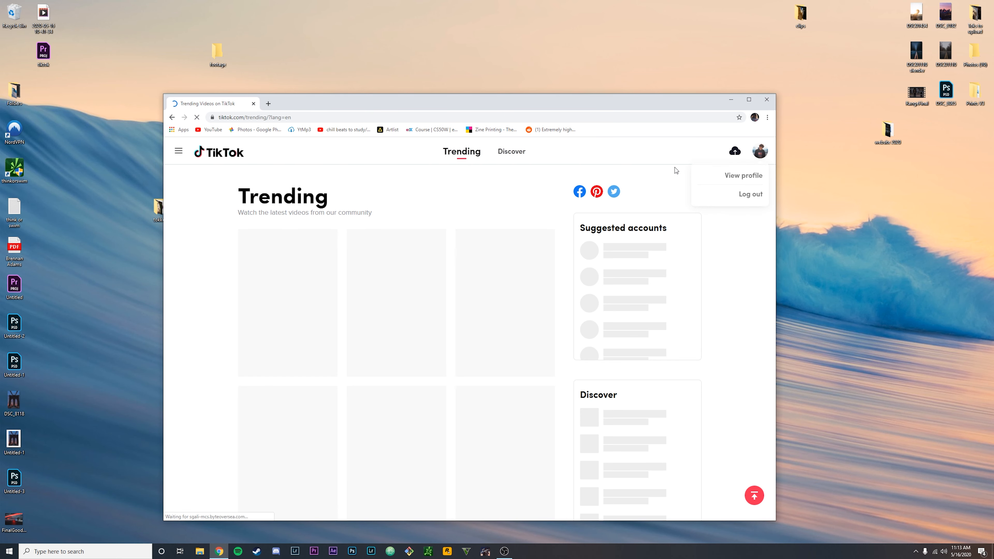
# Upload 'tiktok video.mp4' on TikTok's upload page.
pyautogui.click(735, 151)
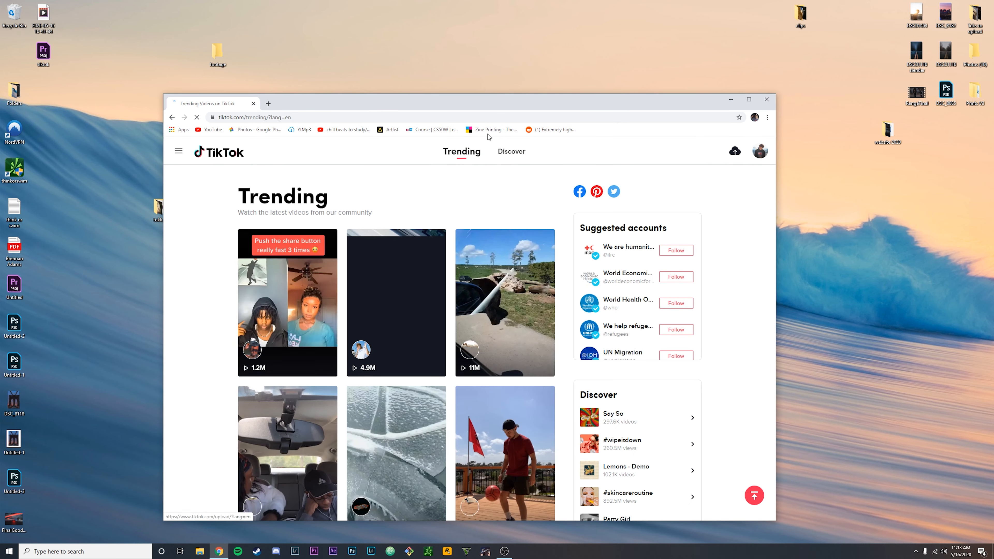
pyautogui.moveTo(460, 109); pyautogui.dragTo(596, 129)
pyautogui.moveTo(276, 208); pyautogui.dragTo(437, 351)
pyautogui.moveTo(500, 120); pyautogui.dragTo(485, 40)
# Caption it 'dope video I made today #fyp', pick the dog-face cover, and post.
pyautogui.click(572, 201)
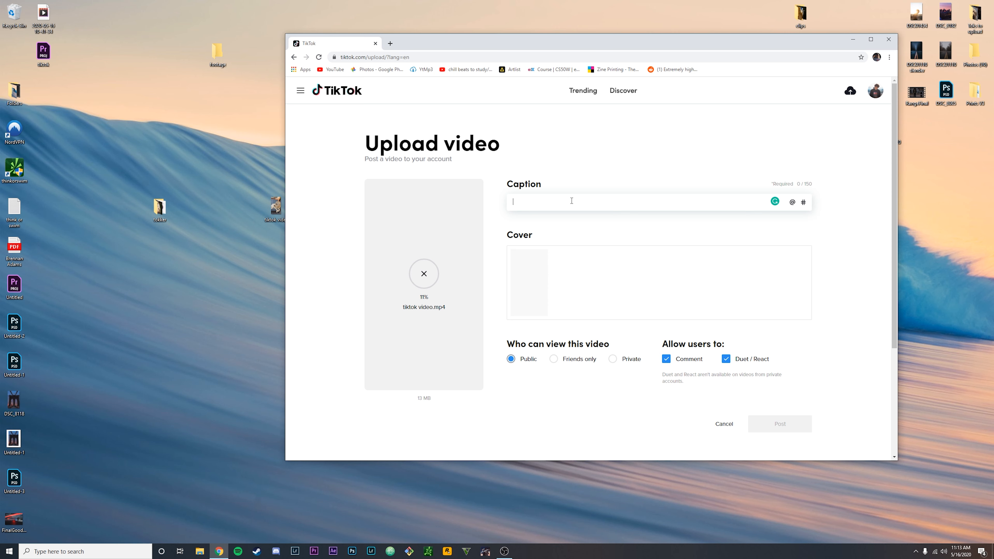
pyautogui.write('dope video I made today')
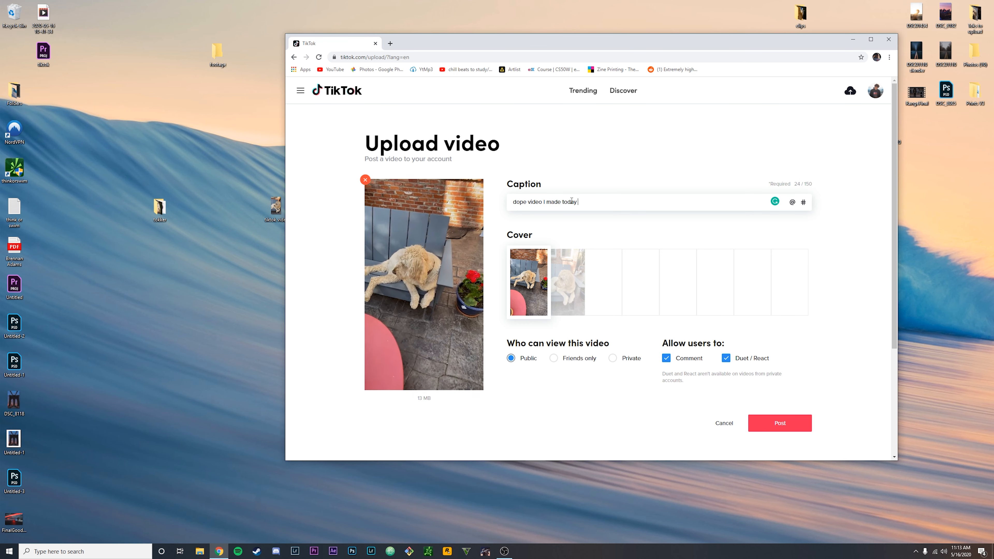
pyautogui.write(' #fyp')
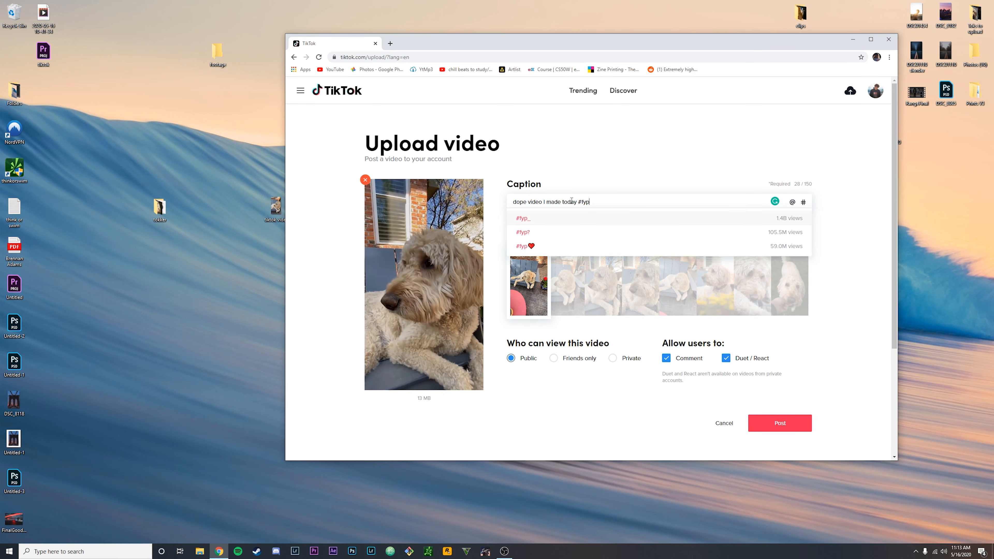
pyautogui.click(529, 218)
pyautogui.moveTo(527, 305); pyautogui.dragTo(703, 301)
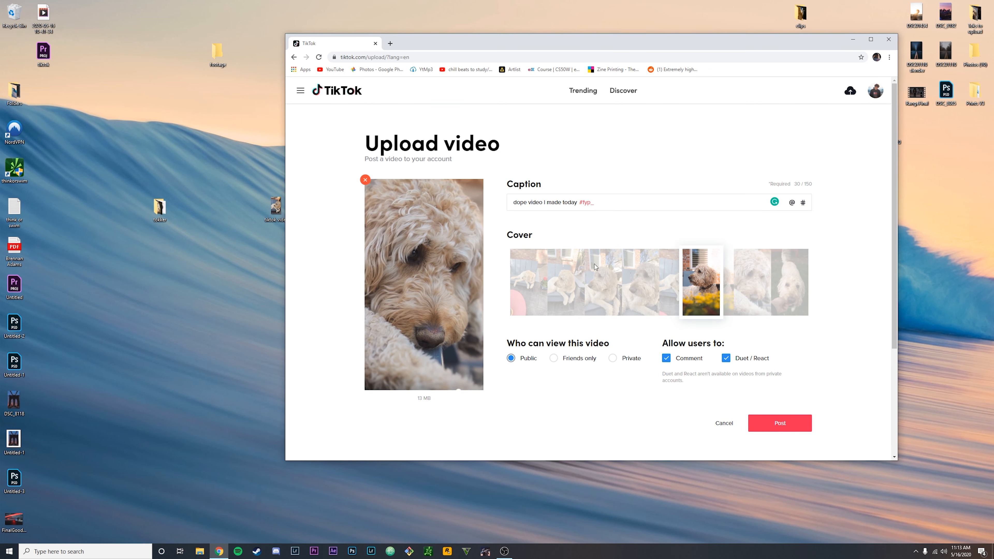
pyautogui.scroll(-2, 726, 265)
pyautogui.click(787, 346)
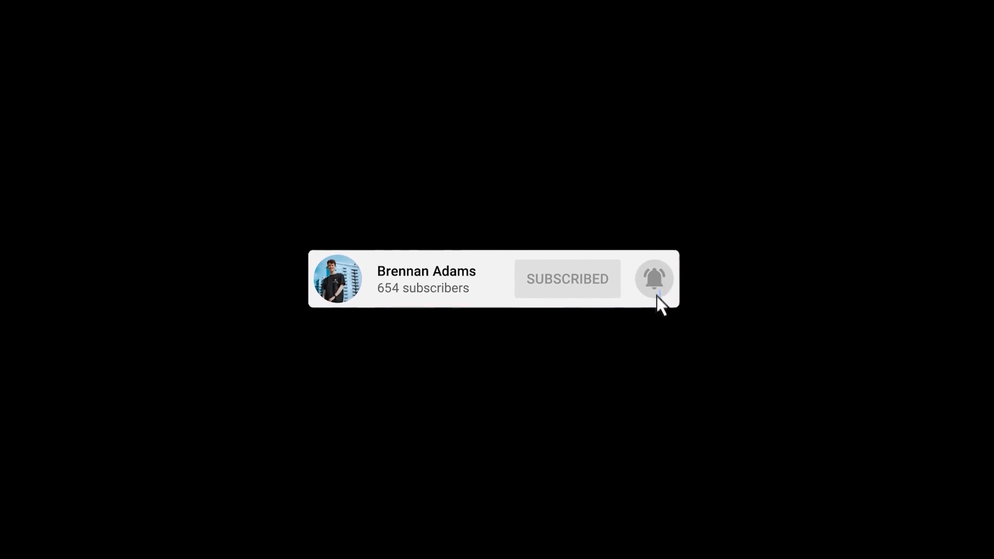
pyautogui.write('an-ada')
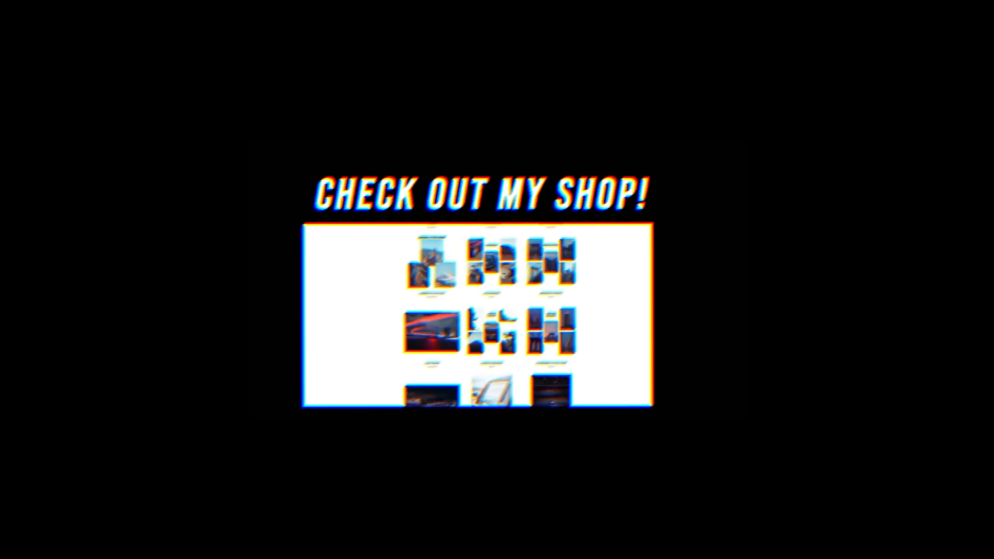
pyautogui.scroll(-3, 490, 306)
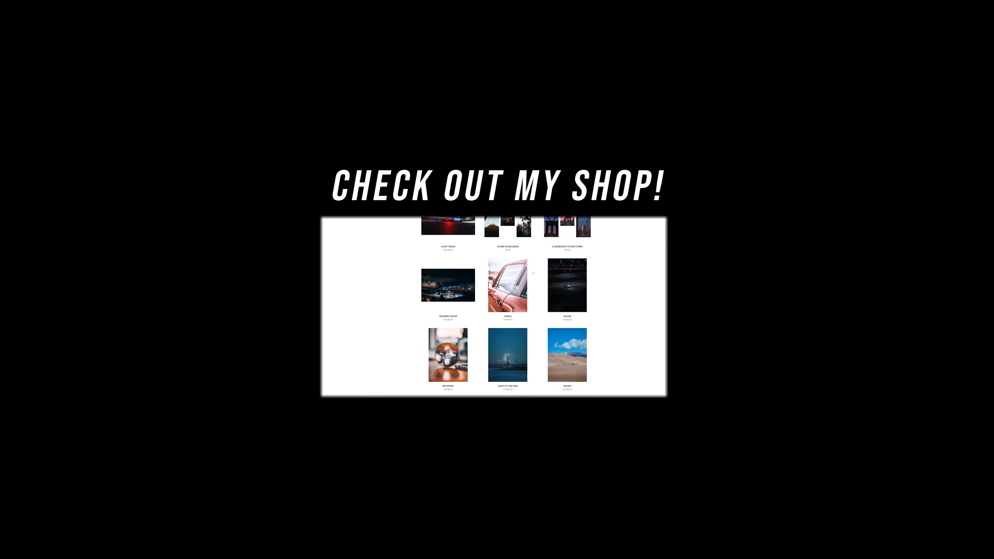